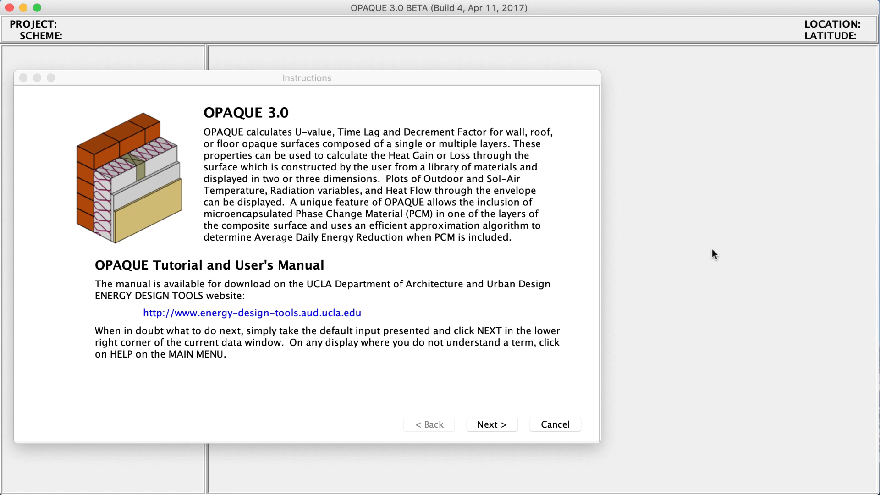
# Skip past the introductory instructions and choose Start a New Project.
pyautogui.click(515, 425)
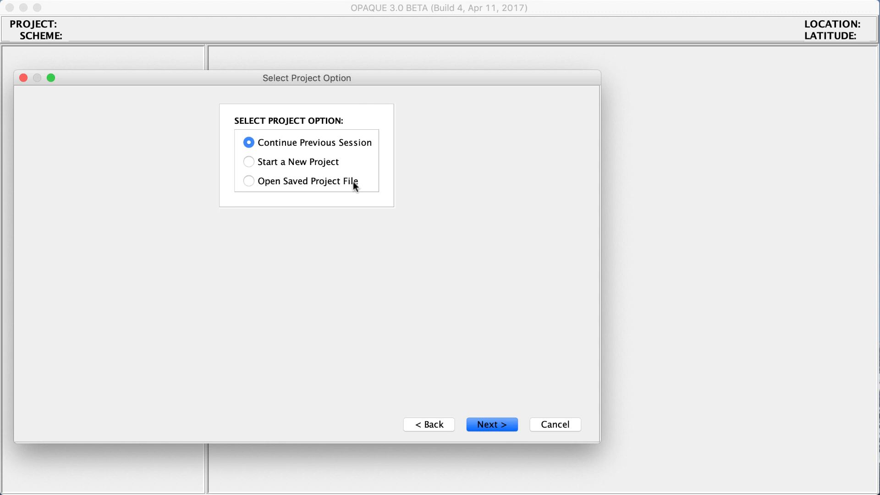
pyautogui.click(316, 161)
# Name the project 'OPAQUE TEST 1', keeping Imperial units and default databases, and continue to weather data.
pyautogui.click(489, 426)
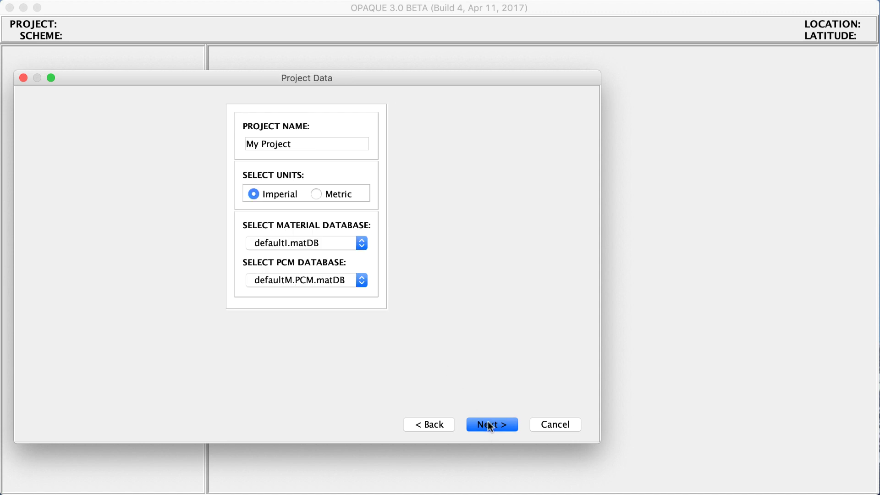
pyautogui.press('Tab')
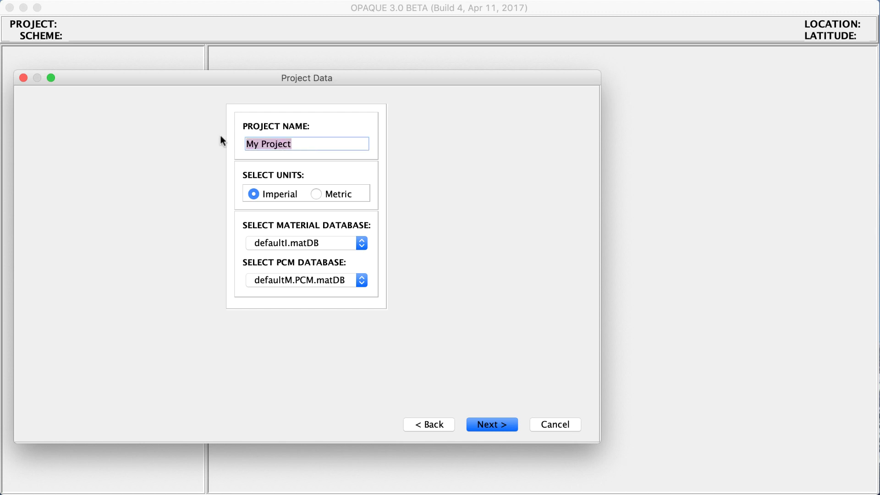
pyautogui.write('OPAQUE TEST 1')
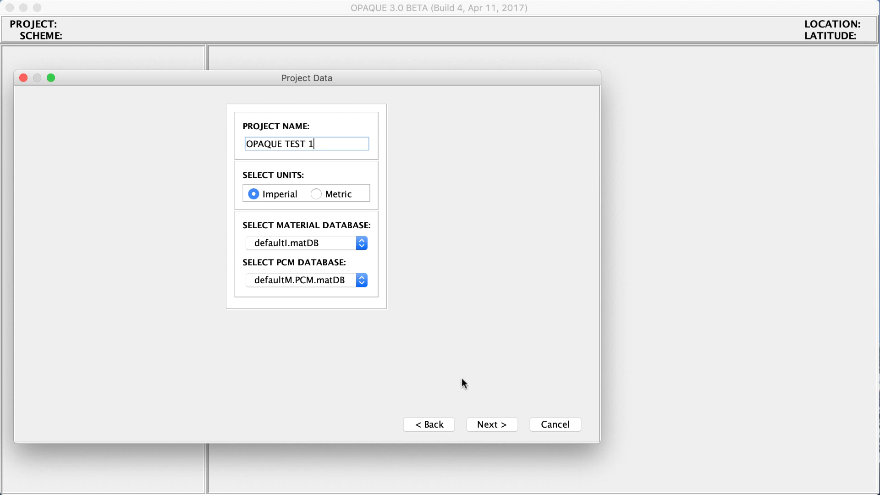
pyautogui.click(480, 423)
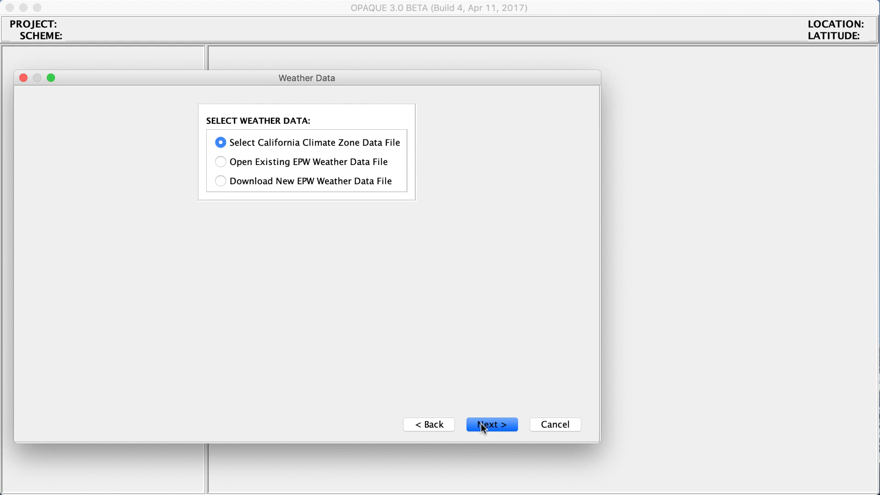
# Load the California Climate Zone 5 weather file chosen from the zone map.
pyautogui.click(487, 423)
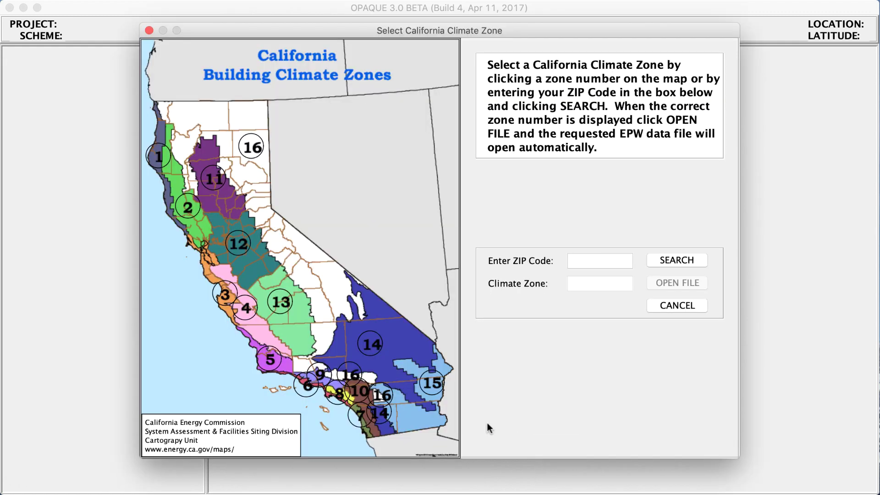
pyautogui.click(276, 358)
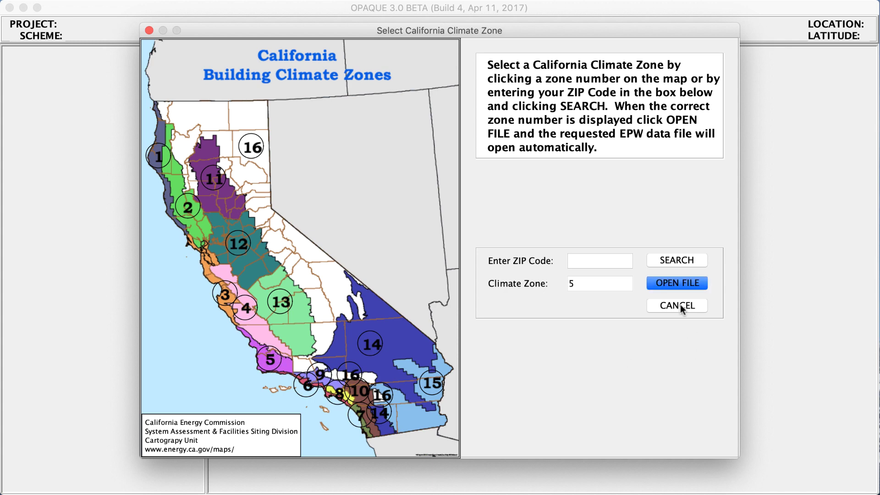
pyautogui.click(678, 280)
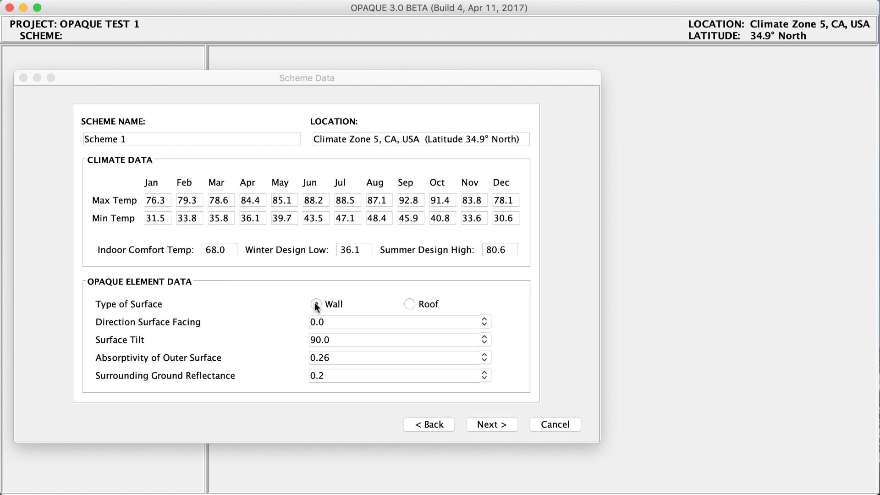
# Open the Section Builder and select the empty row below Inside Air Film (wall).
pyautogui.click(499, 425)
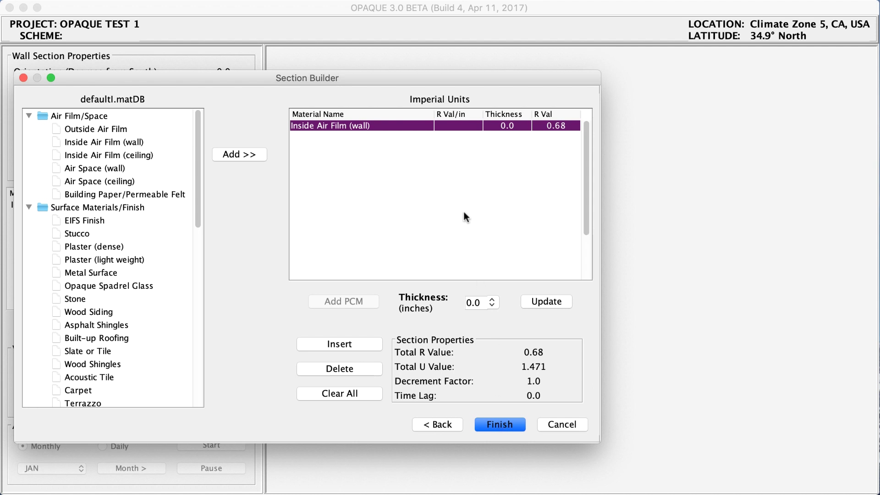
pyautogui.click(323, 134)
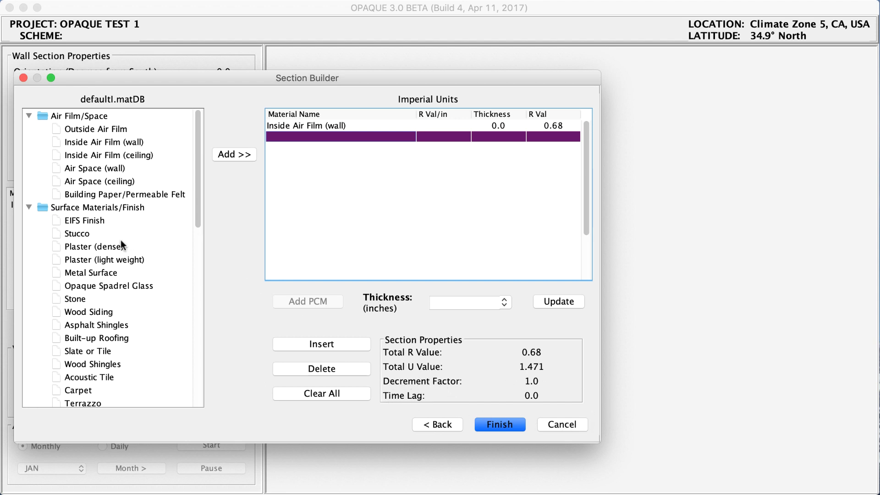
# Add Gypsum Board from Building Board as the next layer, trying a 1-inch thickness.
pyautogui.moveTo(198, 210); pyautogui.dragTo(200, 283)
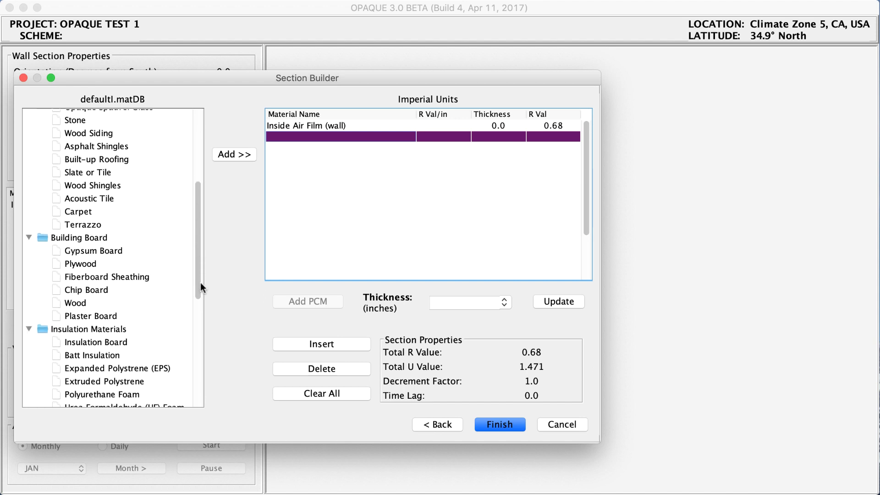
pyautogui.click(120, 252)
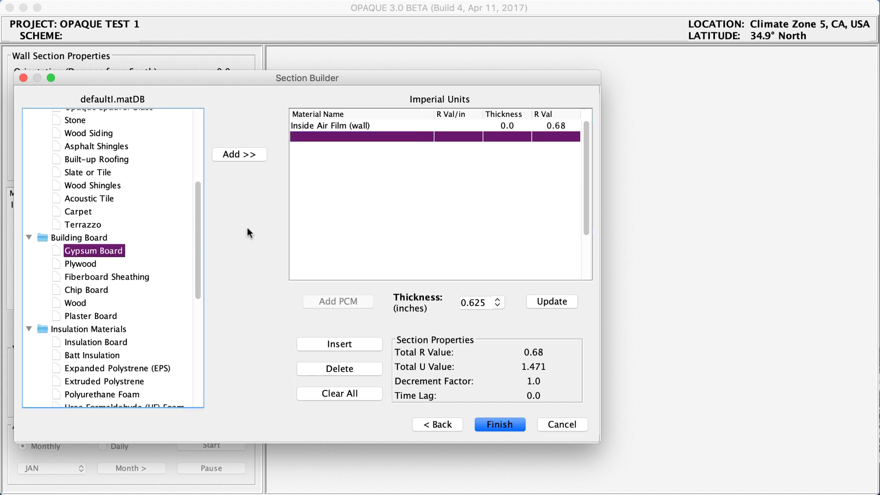
pyautogui.click(243, 154)
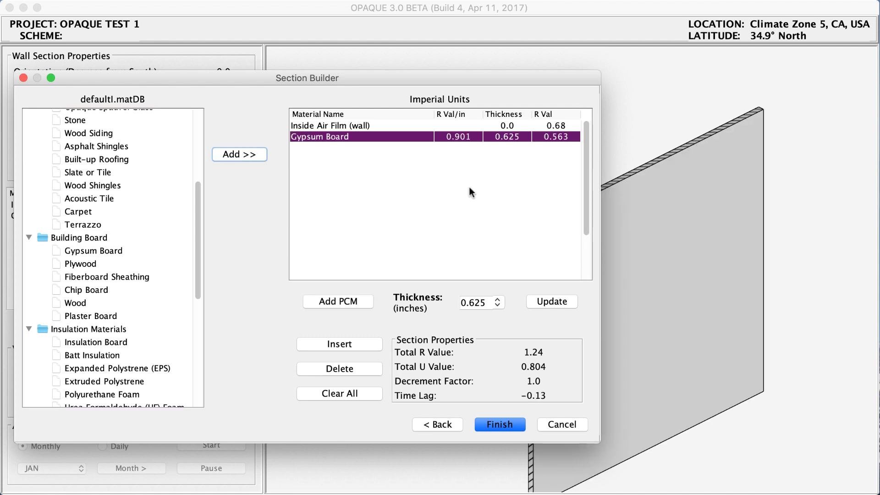
pyautogui.moveTo(487, 303); pyautogui.dragTo(465, 301)
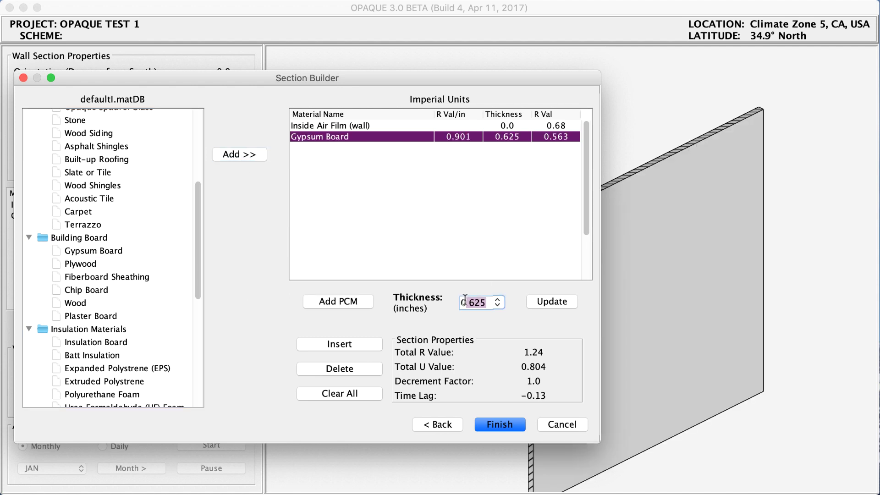
pyautogui.write('1')
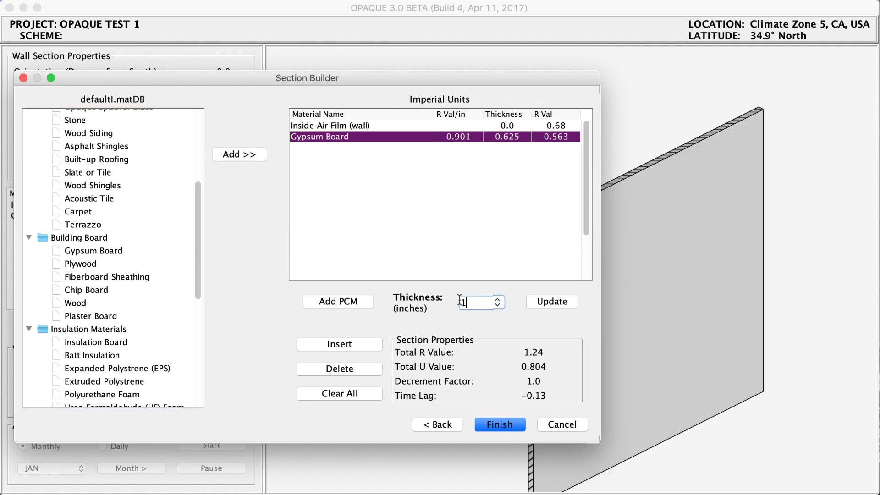
pyautogui.click(535, 305)
# Correct the Gypsum Board thickness to 0.625 in and select the next empty row.
pyautogui.moveTo(489, 304); pyautogui.dragTo(430, 299)
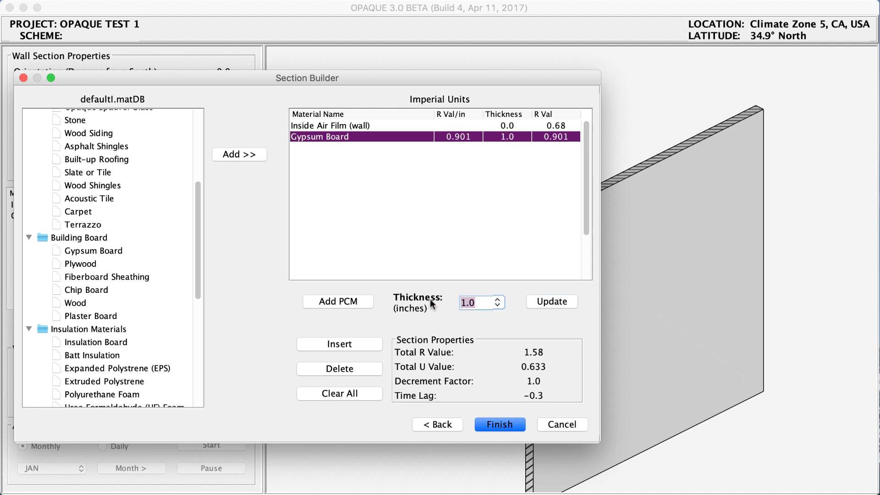
pyautogui.write('0.63')
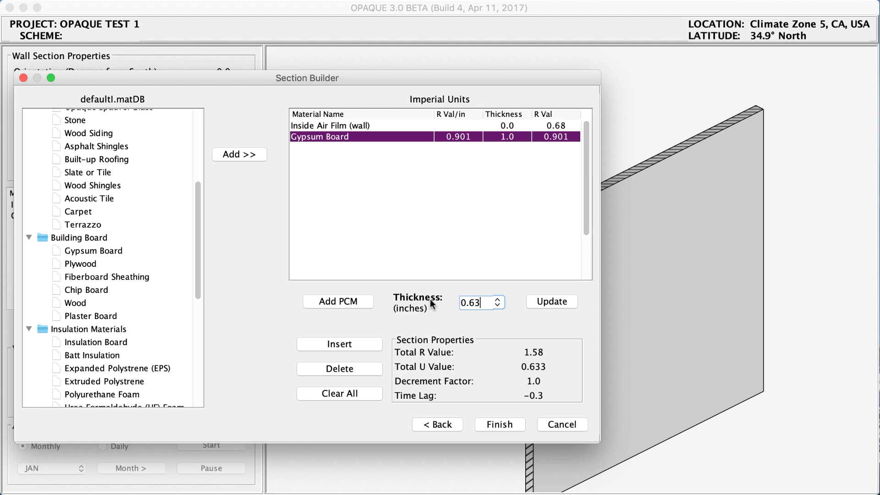
pyautogui.press('BackSpace')
pyautogui.write('25')
pyautogui.click(538, 301)
pyautogui.click(419, 147)
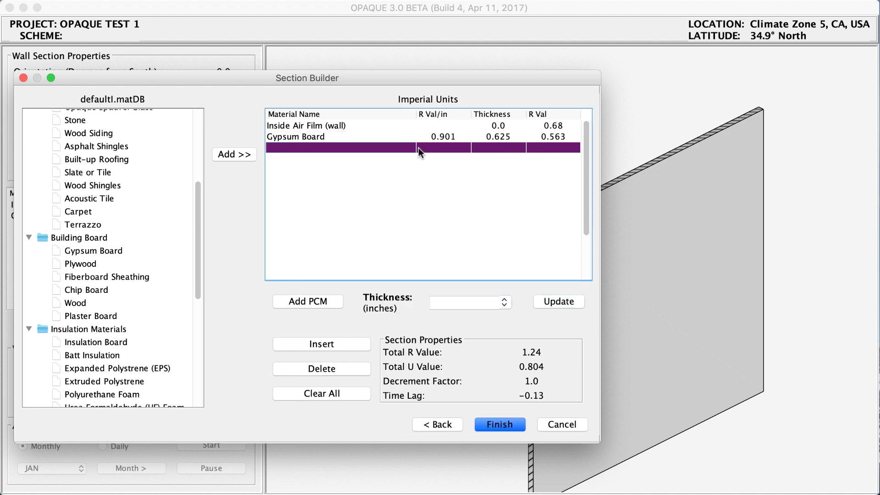
pyautogui.moveTo(199, 222); pyautogui.dragTo(181, 363)
# Add 6-inch wood studs with Batt Insulation filling the cavities.
pyautogui.click(109, 388)
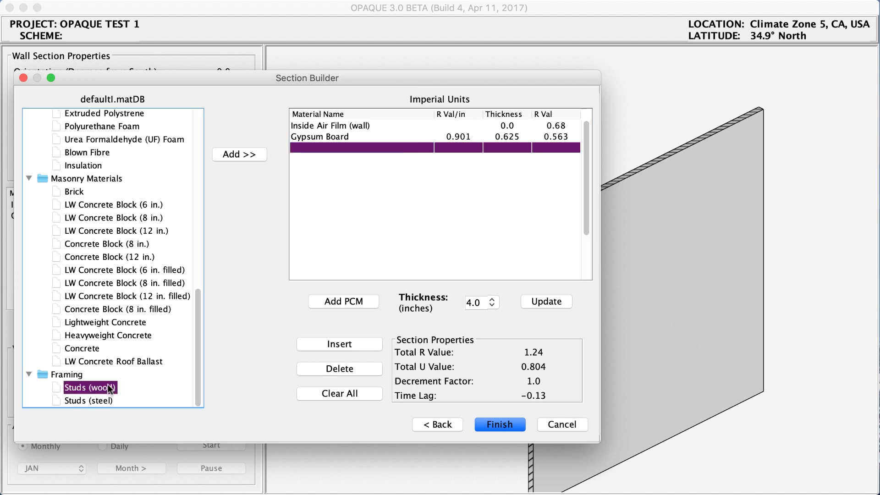
pyautogui.click(239, 155)
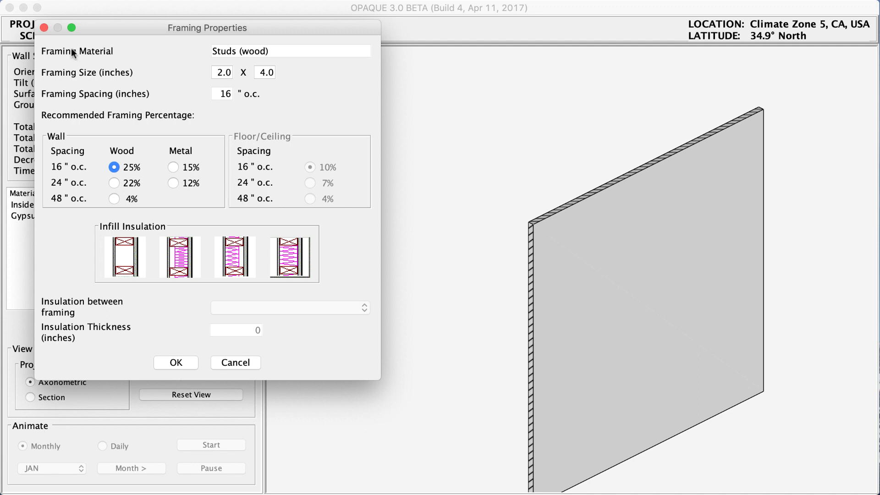
pyautogui.click(261, 73)
pyautogui.press('BackSpace')
pyautogui.click(294, 263)
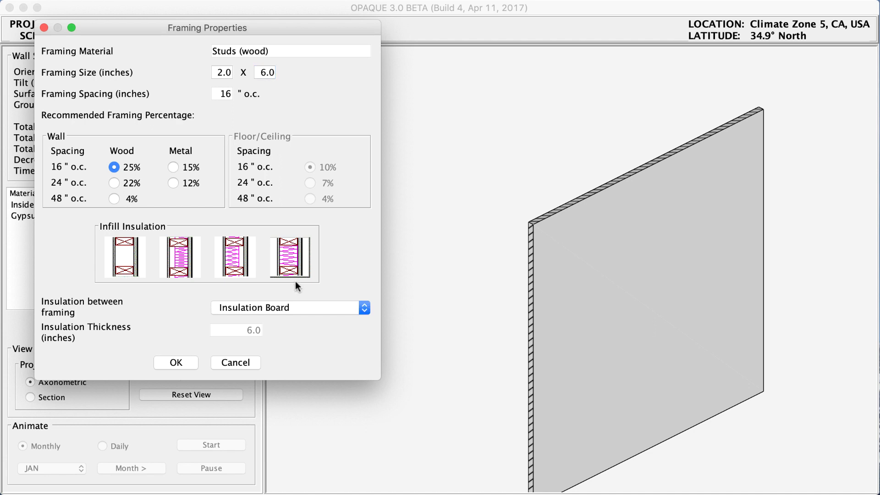
pyautogui.click(326, 308)
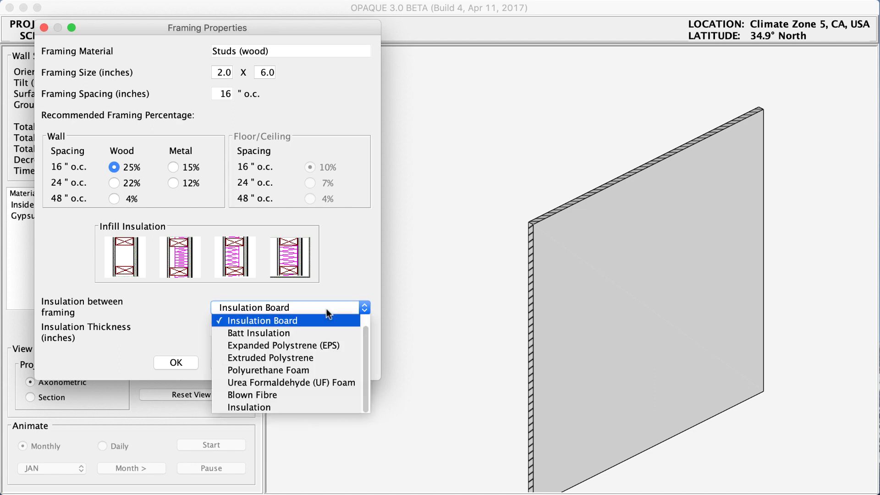
pyautogui.click(293, 331)
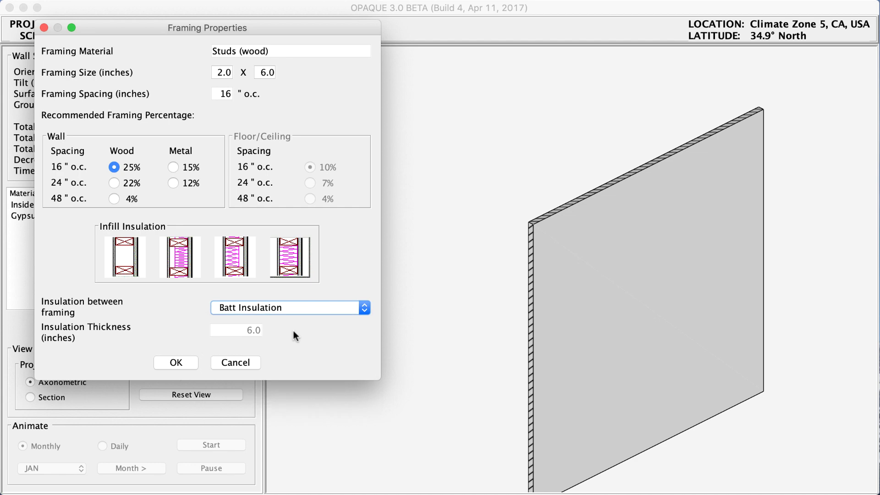
pyautogui.click(191, 361)
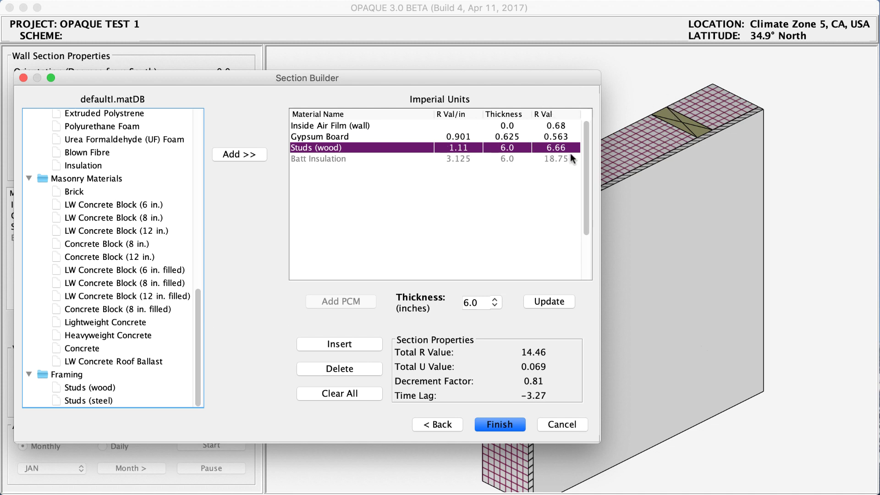
# Move the Section Builder aside to inspect and slightly rotate the 3-D wall, then restore it.
pyautogui.moveTo(554, 77); pyautogui.dragTo(433, 29)
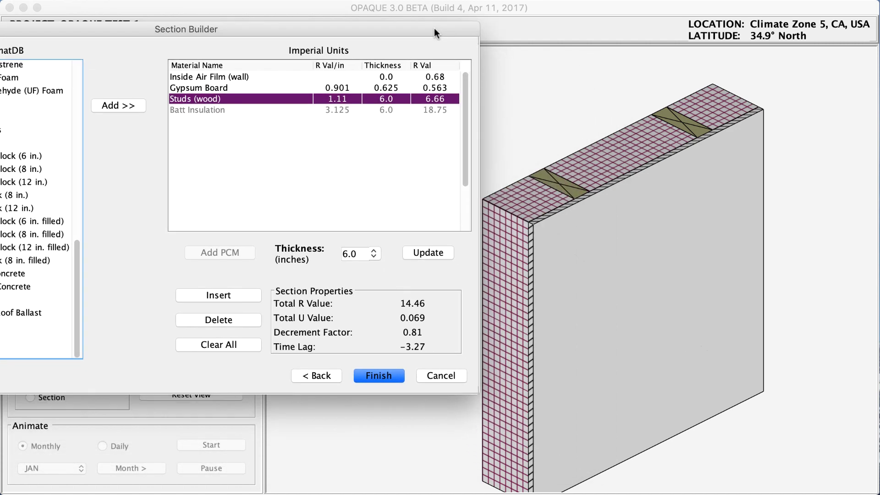
pyautogui.moveTo(531, 201); pyautogui.dragTo(557, 193)
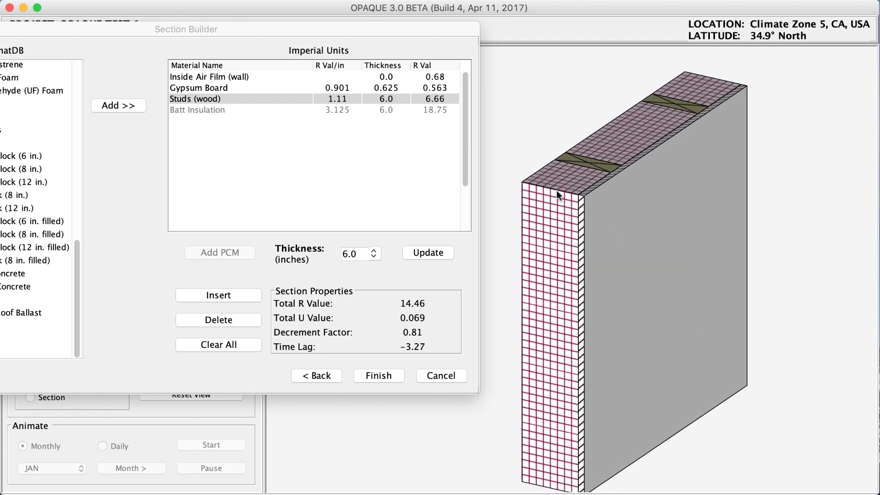
pyautogui.moveTo(249, 23); pyautogui.dragTo(491, 41)
# Add a 1.0-inch Plywood layer after the batt insulation and select the next empty row.
pyautogui.click(425, 128)
pyautogui.click(424, 138)
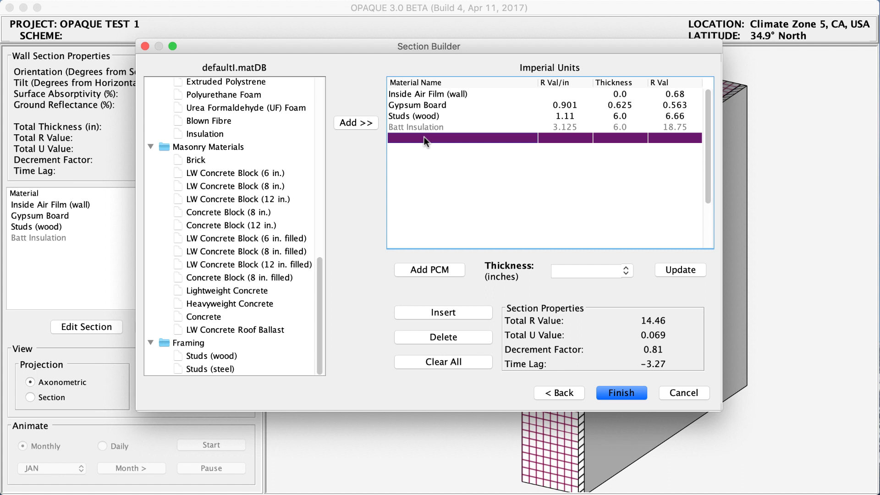
pyautogui.scroll(5, 202, 201)
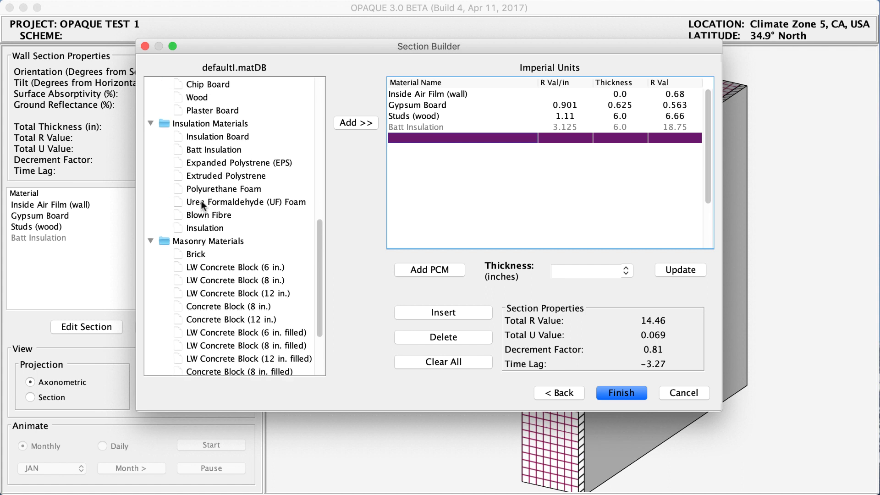
pyautogui.scroll(1, 202, 204)
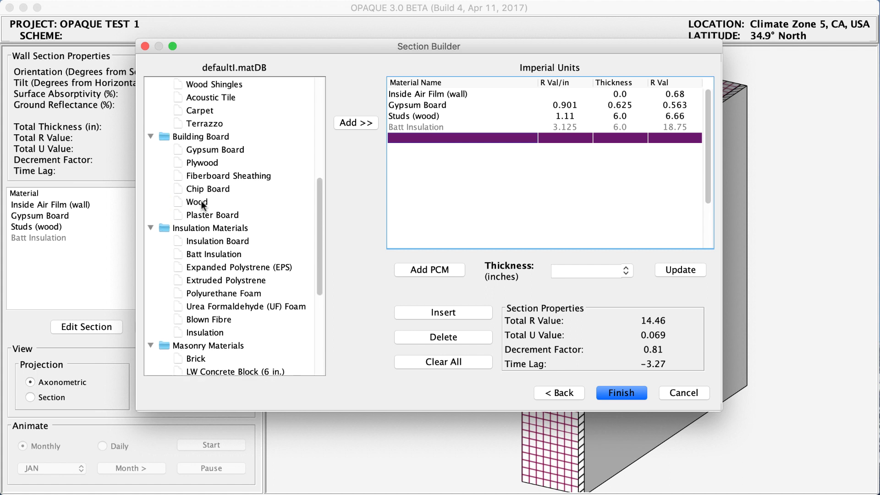
pyautogui.click(199, 161)
pyautogui.click(364, 125)
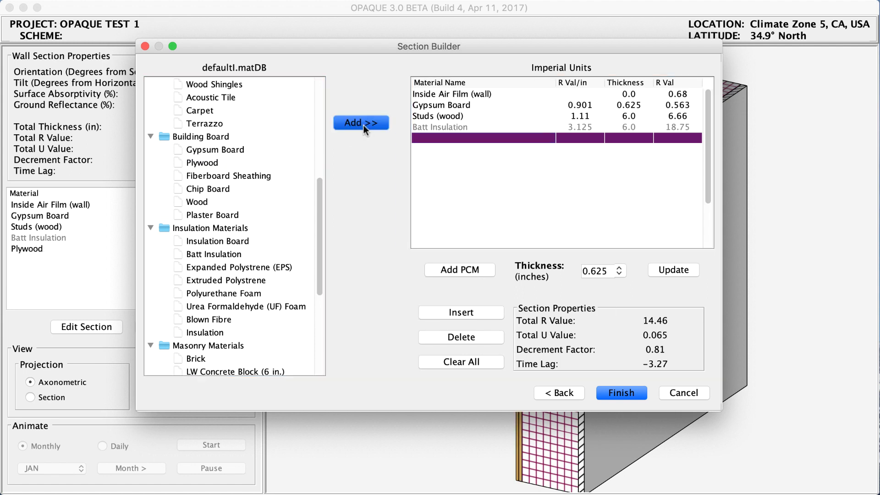
pyautogui.moveTo(607, 272); pyautogui.dragTo(565, 270)
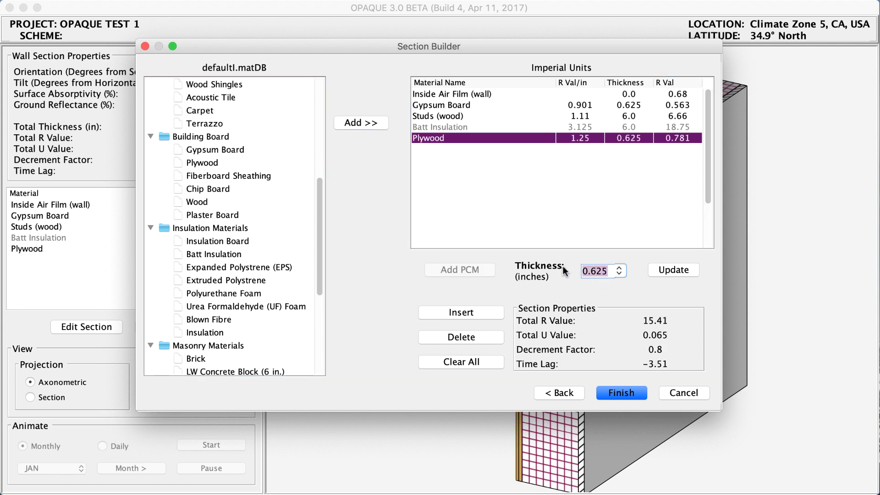
pyautogui.write('1.0')
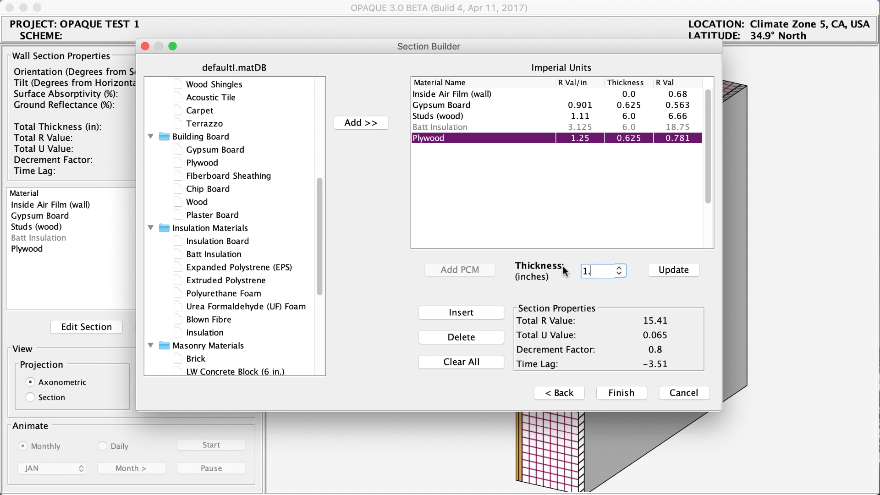
pyautogui.click(665, 271)
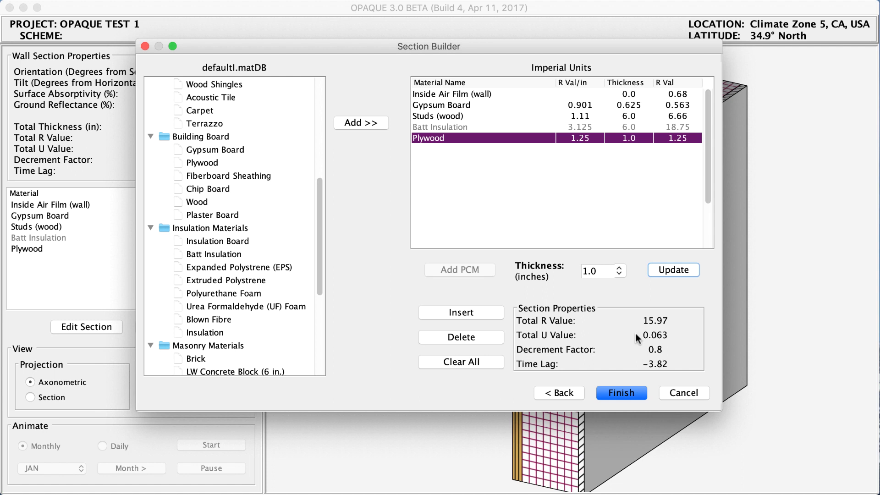
pyautogui.click(430, 148)
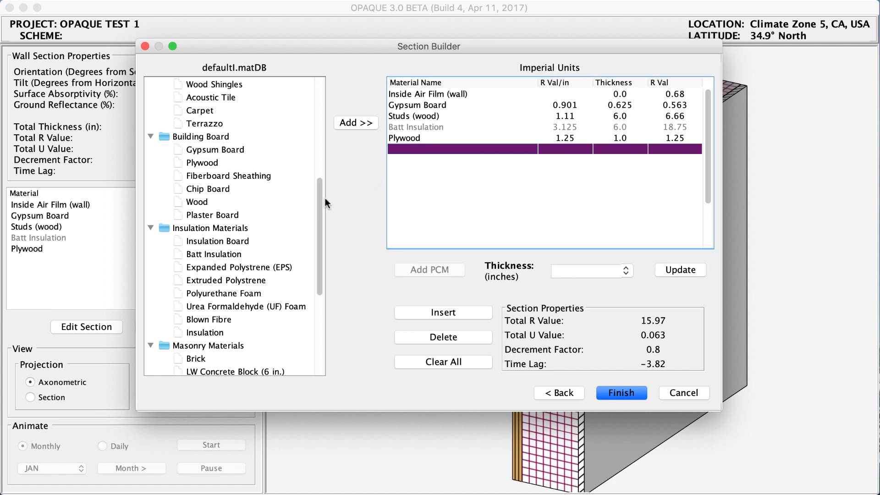
# Add Building Paper/Permeable Felt followed by Stucco as the outer wall layers.
pyautogui.moveTo(318, 199); pyautogui.dragTo(322, 95)
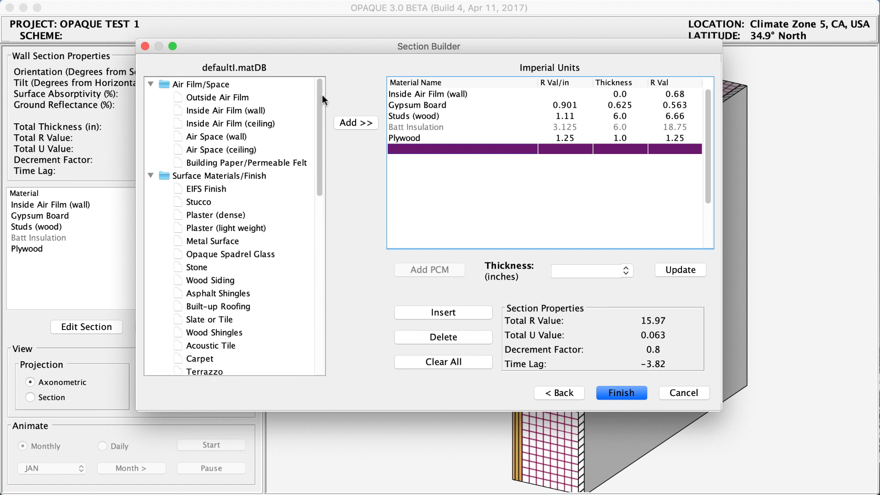
pyautogui.click(279, 162)
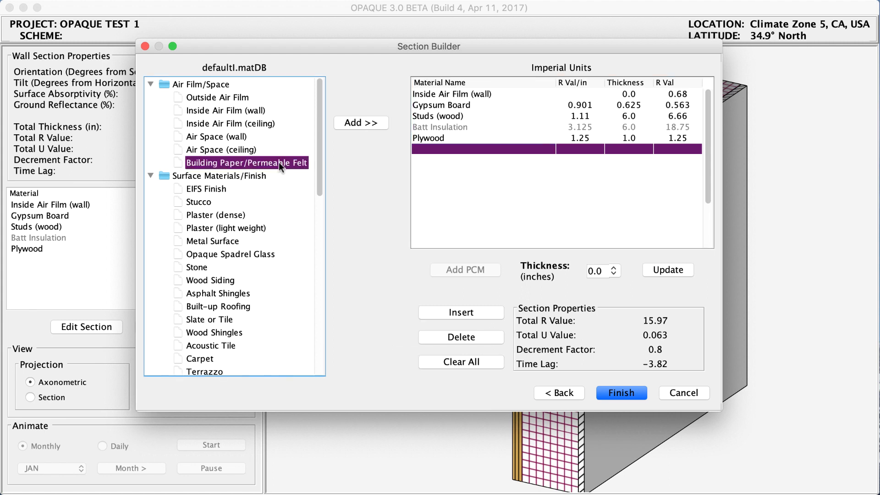
pyautogui.click(360, 122)
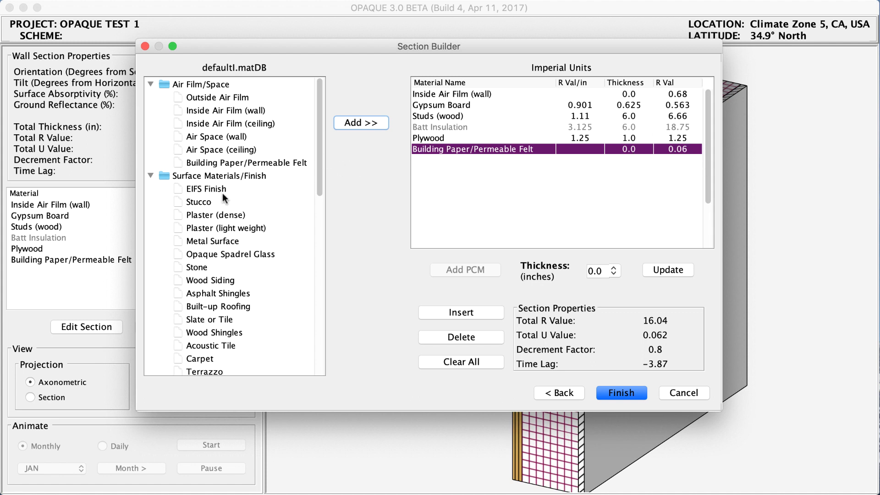
pyautogui.click(203, 201)
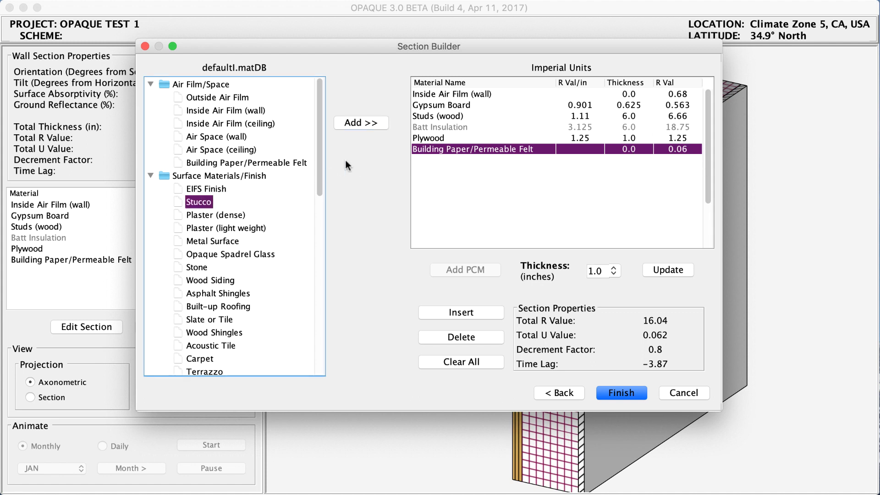
pyautogui.click(361, 122)
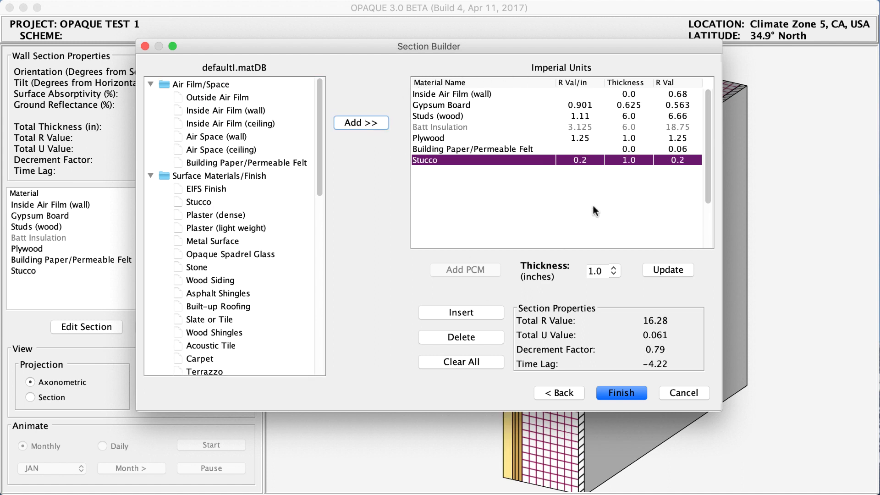
# Finish the section and accept adding the Outside Air Film.
pyautogui.click(634, 391)
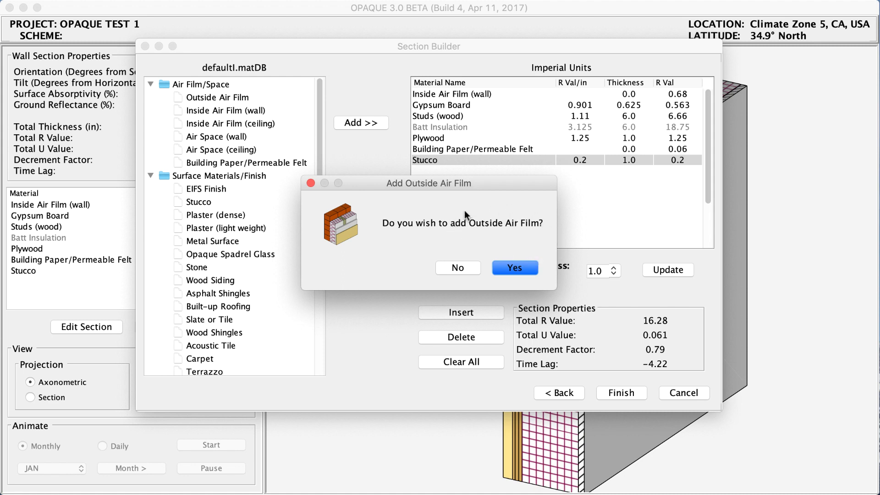
pyautogui.click(512, 270)
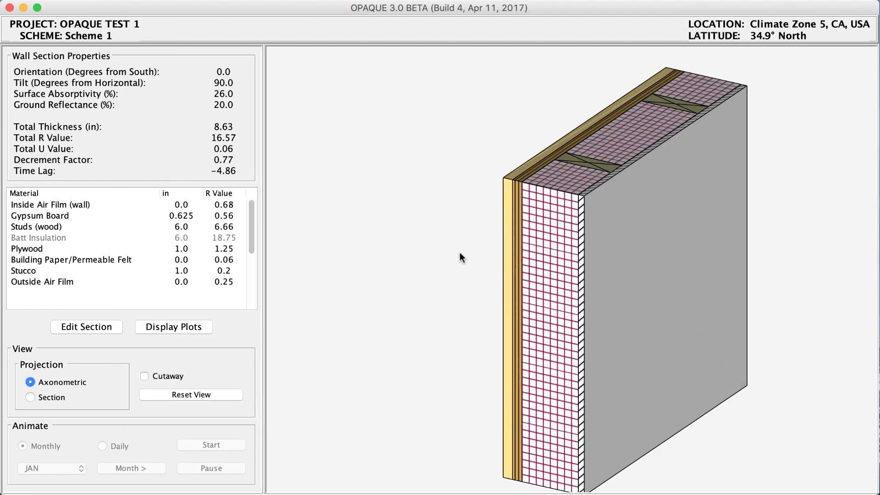
# Rotate the 3-D wall model so its stucco exterior face is visible.
pyautogui.moveTo(405, 225); pyautogui.dragTo(452, 225)
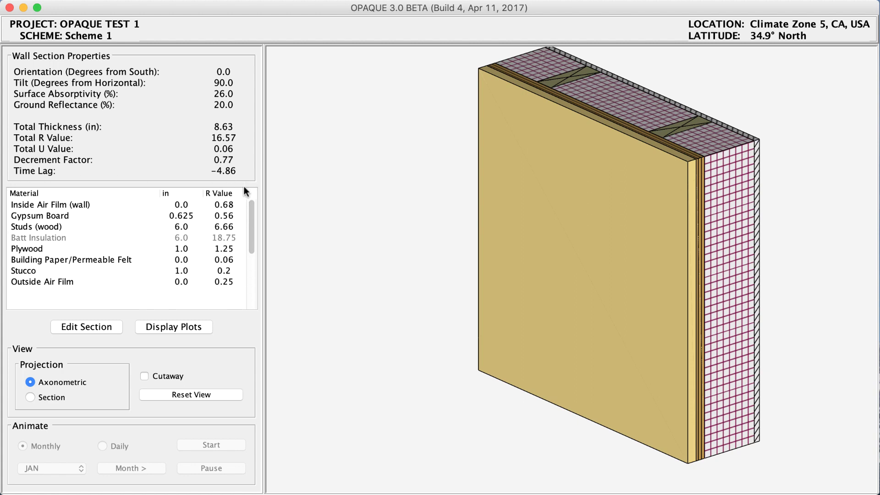
# Exit the section editor unchanged and show the wall in Section projection, profiling 81°F to 36°F.
pyautogui.click(98, 327)
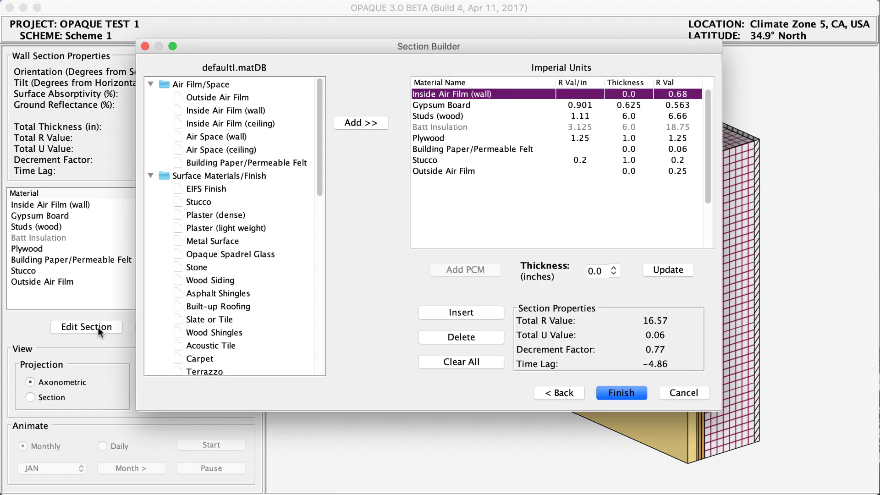
pyautogui.click(635, 394)
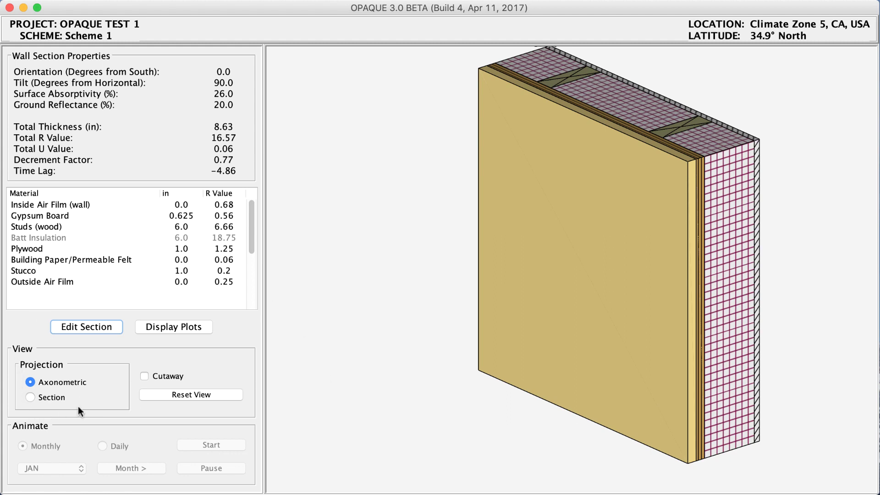
pyautogui.click(30, 381)
pyautogui.click(29, 397)
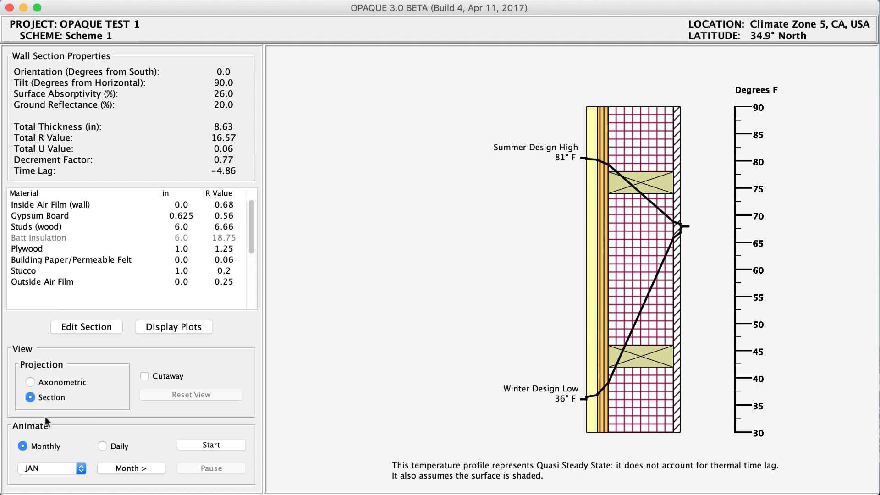
# Turn on Cutaway in the axonometric view, then return to the 81°F–36°F section profile.
pyautogui.click(30, 381)
pyautogui.click(144, 376)
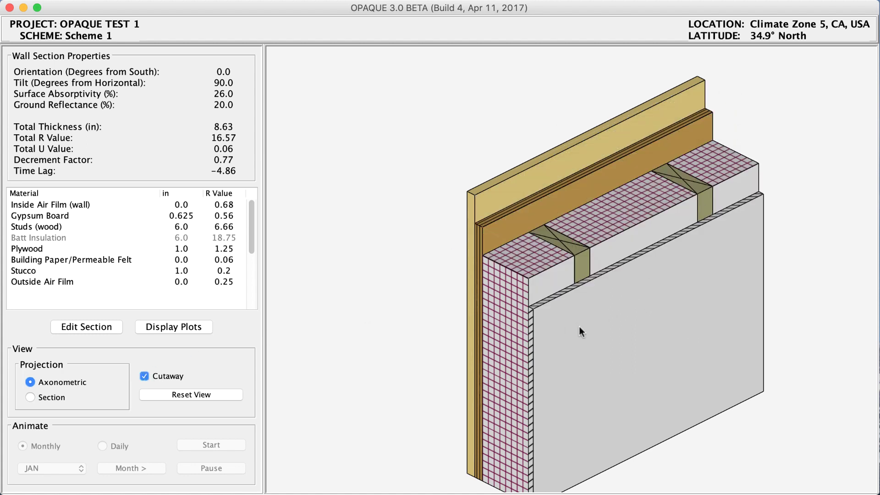
pyautogui.click(29, 397)
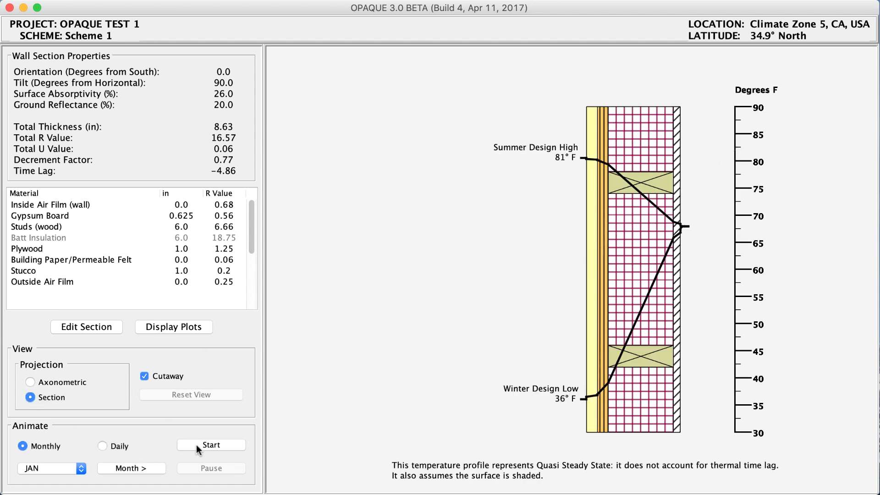
pyautogui.click(198, 444)
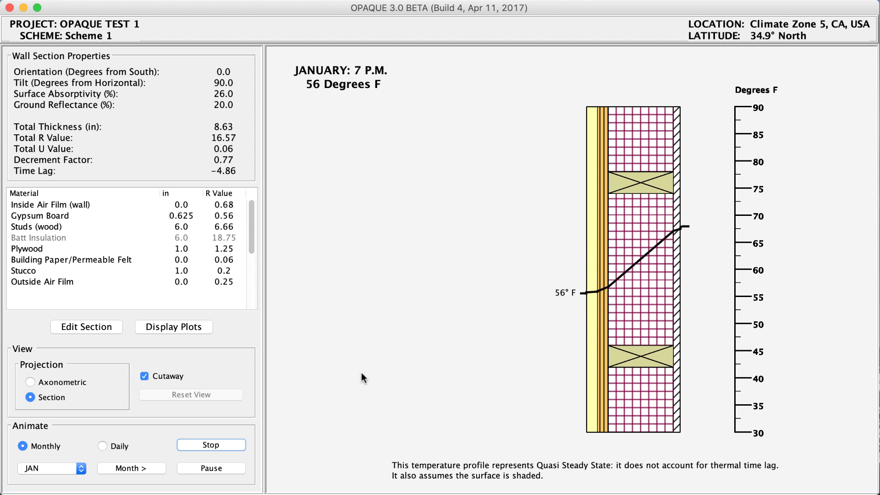
pyautogui.click(182, 444)
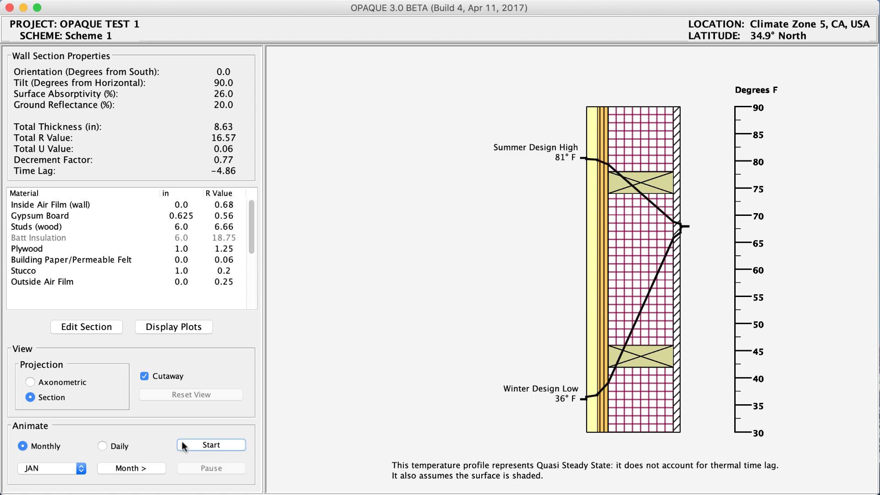